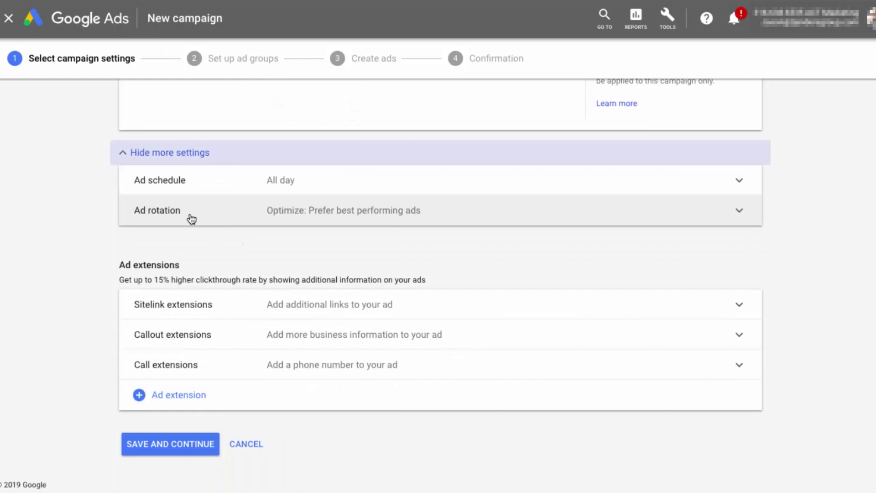
- Set the ad rotation to "Do not optimize: Rotate ads indefinitely" and save the campaign settings
left_click(190, 215)
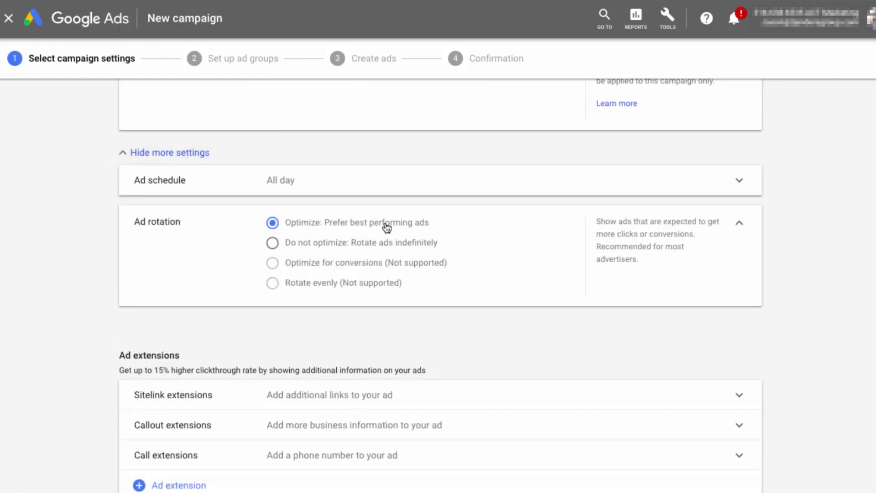
left_click(360, 249)
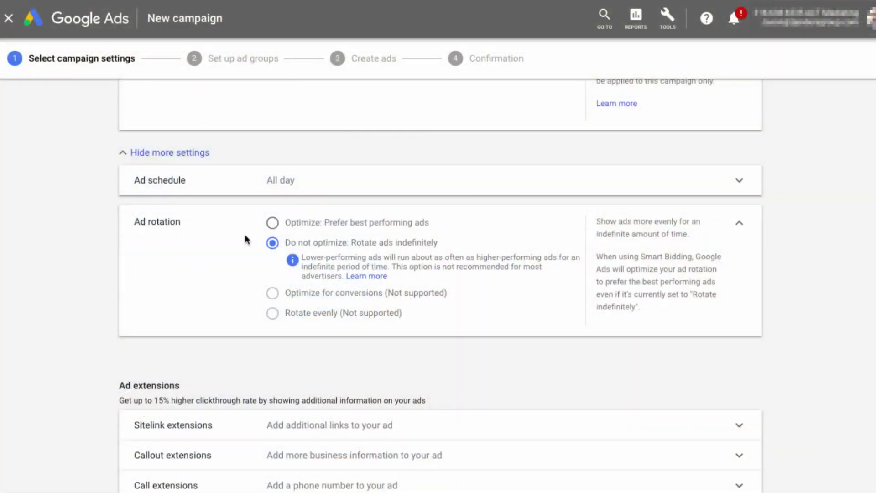
scroll(244, 234, "down", 3)
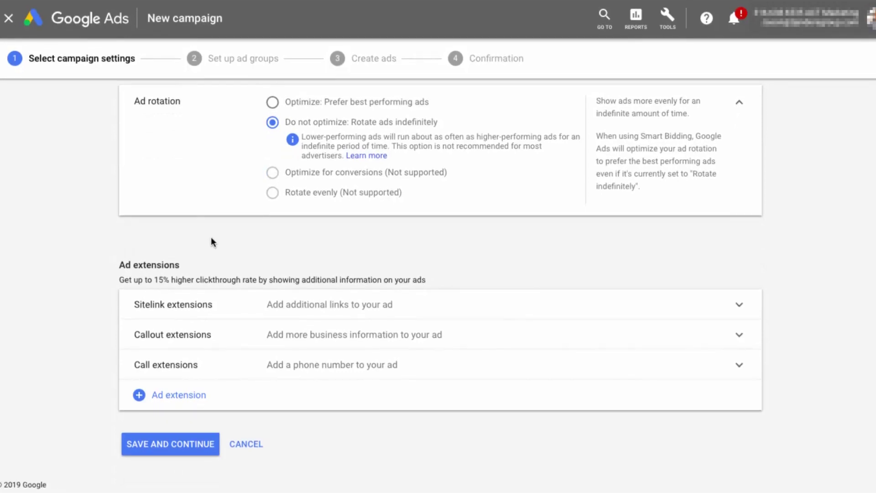
left_click(180, 442)
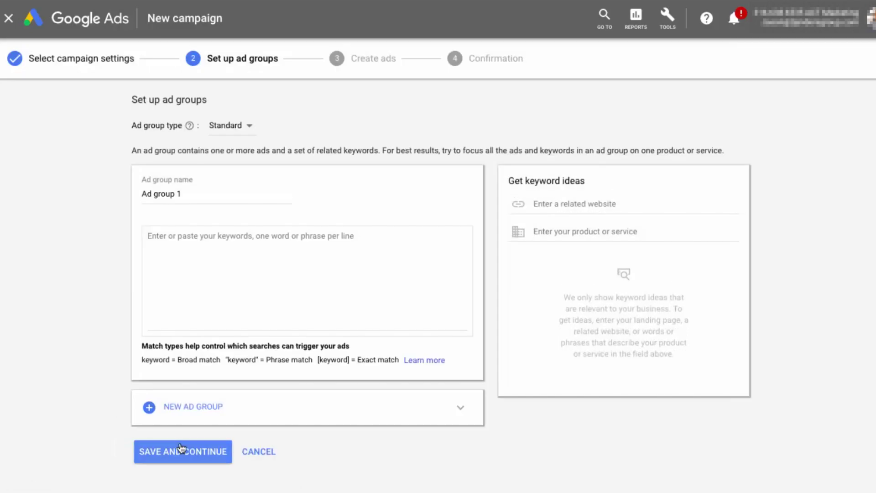
- Rename the first ad group as "PPC Management 1"
scroll(73, 232, "down", 1)
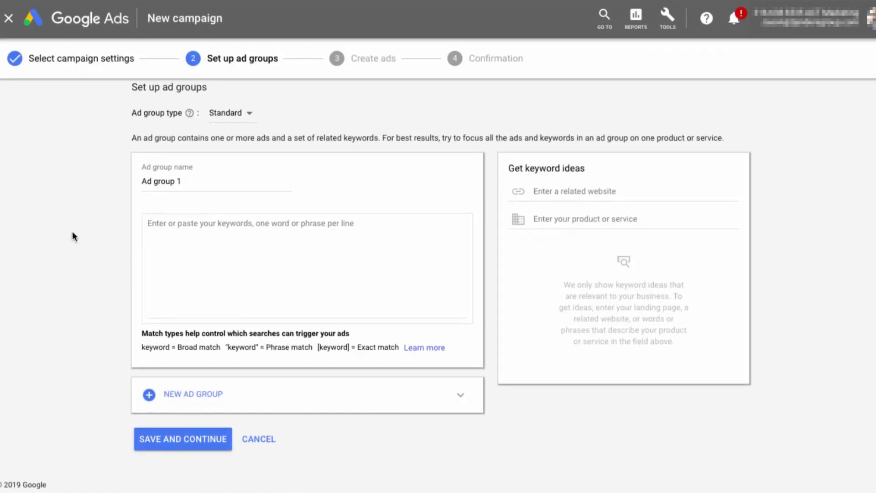
left_click_drag(222, 181, 117, 182)
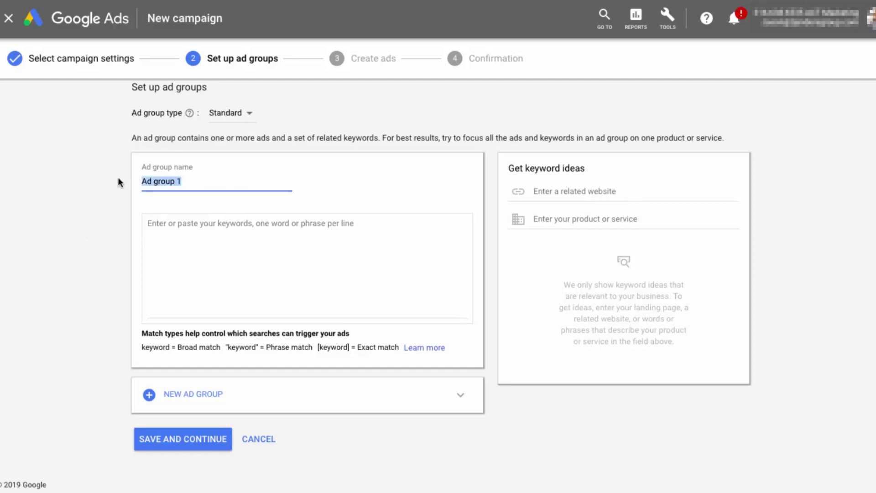
type("PPC Management 1")
- Add the broad match keywords PPC Management Seattle, Seattle PPC Management, Google Ads Management Seattle and Seattle Google Ads Management, without blank lines between them
left_click(269, 258)
type("PPC Management Seattle Seattle PPC Management  Google Ads Management Seattle Seattle Google Ads Management")
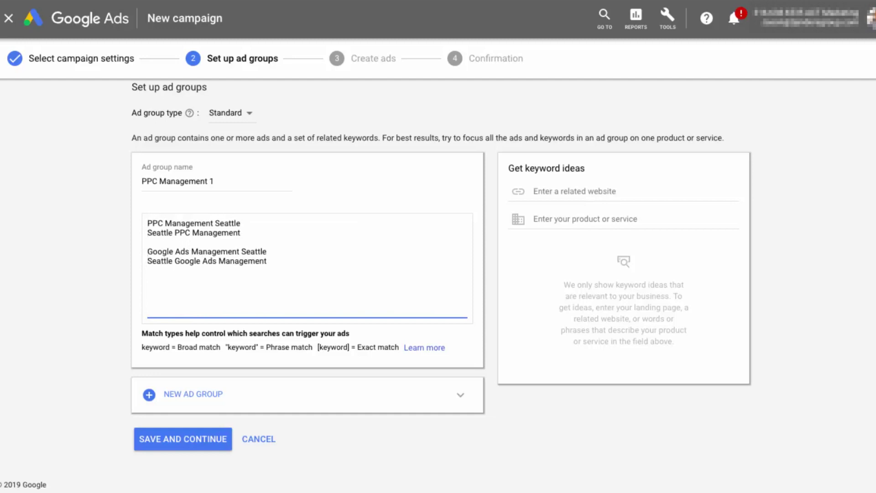
key("BackSpace")
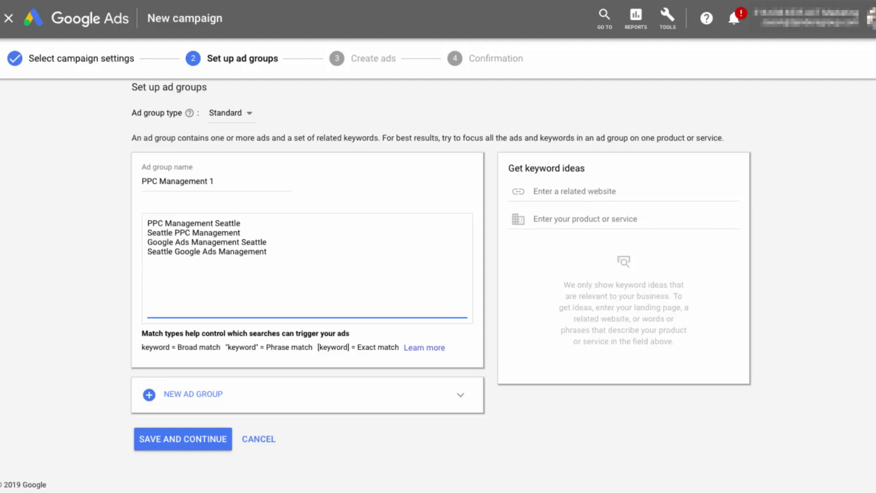
- Add phrase match versions of the four keywords below the broad match list, each enclosed in double quotation marks
left_click_drag(276, 250, 152, 227)
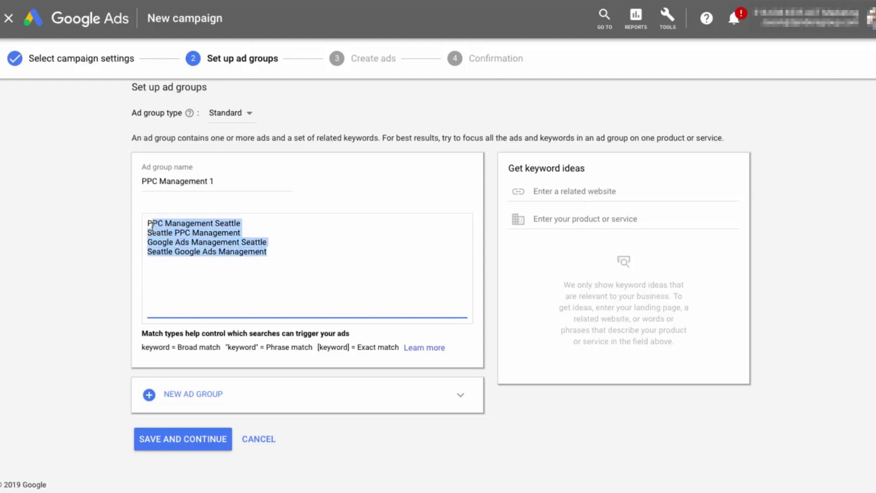
key("Right")
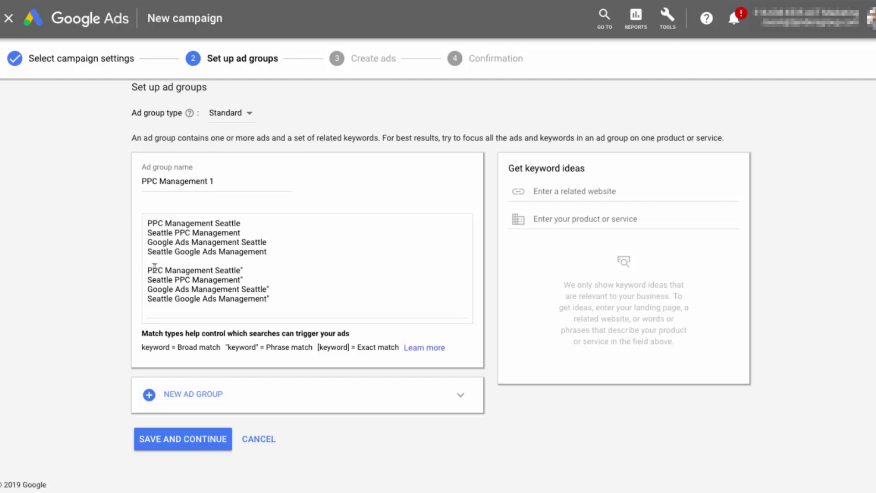
left_click(147, 269)
type("\"")
key("Down")
key("Home")
type("\"")
key("Down")
key("Home")
type("\"")
key("Down")
key("Home")
type("\"")
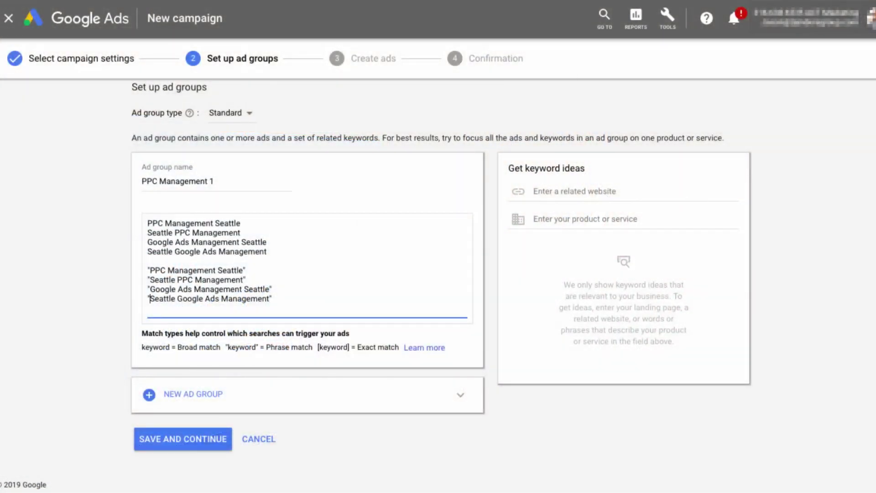
- Add exact match versions of the four keywords below the phrase match list, each enclosed in square brackets
key("End")
key("Return")
key("Return")
key("Return")
key("Return")
type("[PPC Management Seattle] [Seattle PPC Management] [Google Ads Management Seattle] [Seattle Google Ads Management]")
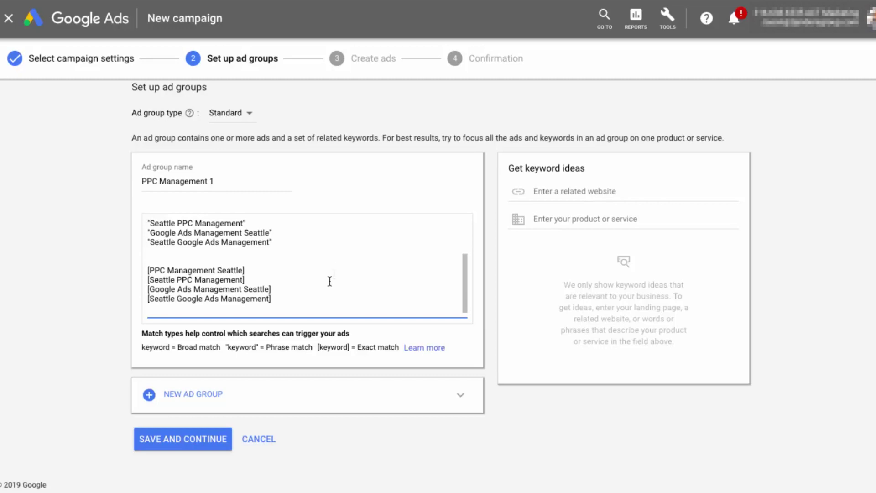
- Try out a blank second ad group, remove it, and save the ad group setup with only PPC Management 1
left_click(195, 404)
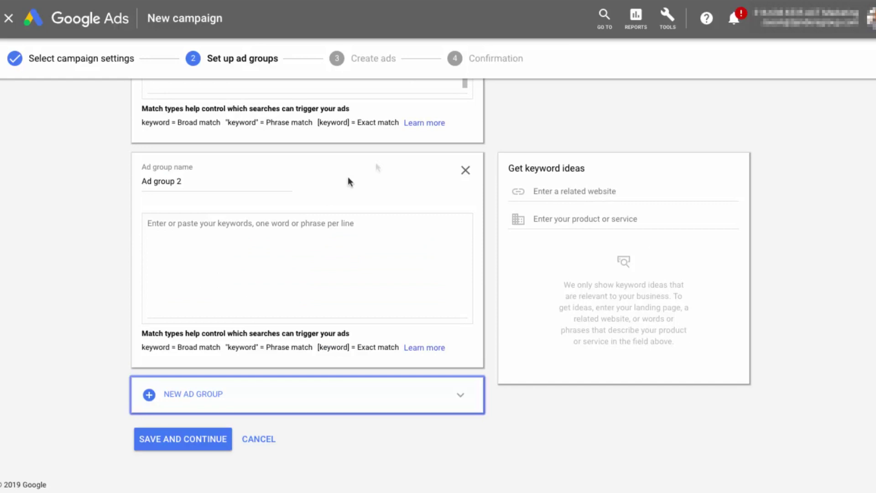
left_click(466, 171)
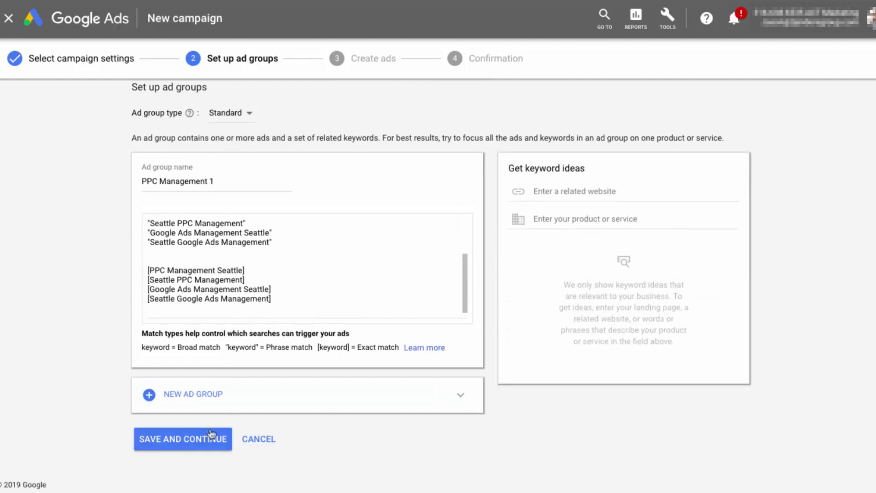
left_click(187, 439)
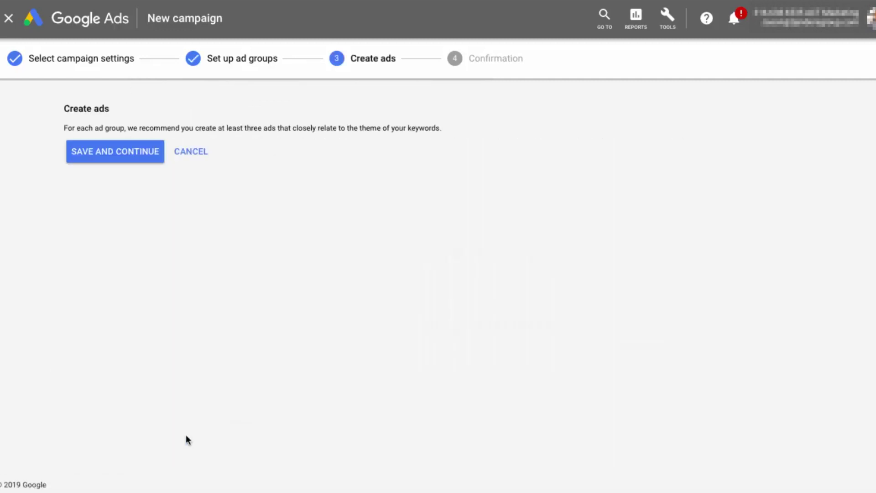
- Examine the new text ad form, including the final URL, headline, display path and description fields
scroll(274, 228, "down", 4)
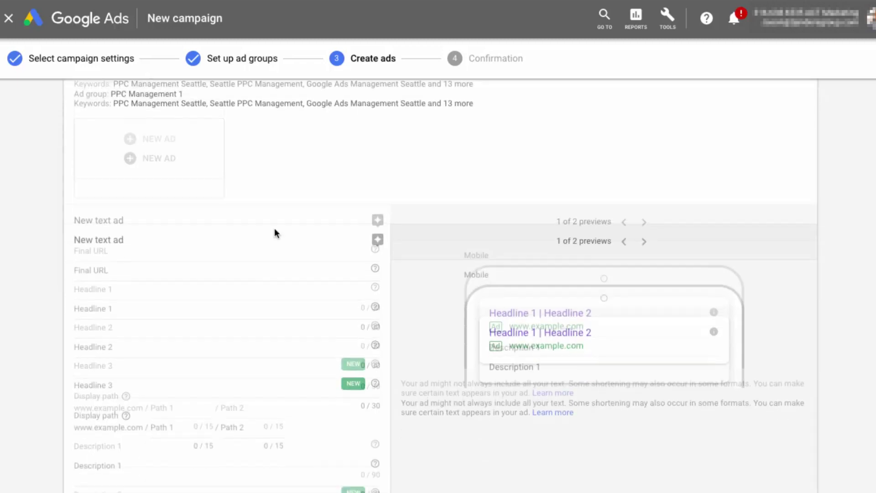
left_click(119, 148)
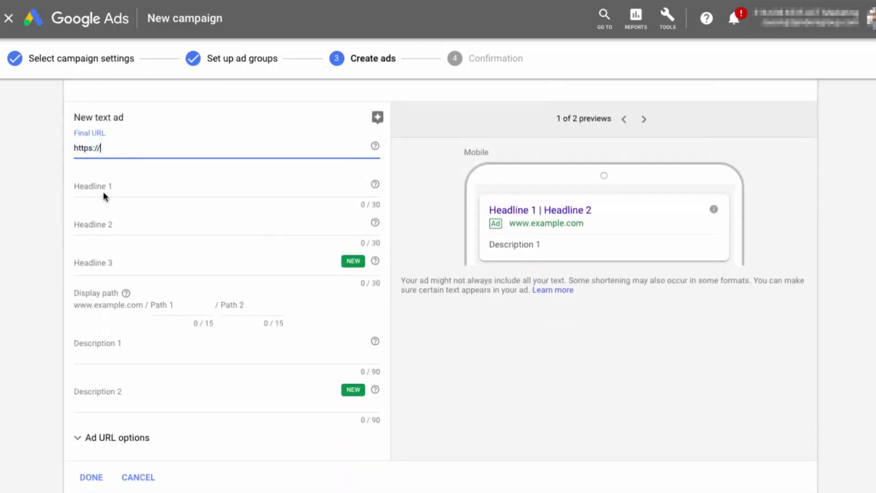
left_click(109, 265)
scroll(109, 263, "down", 2)
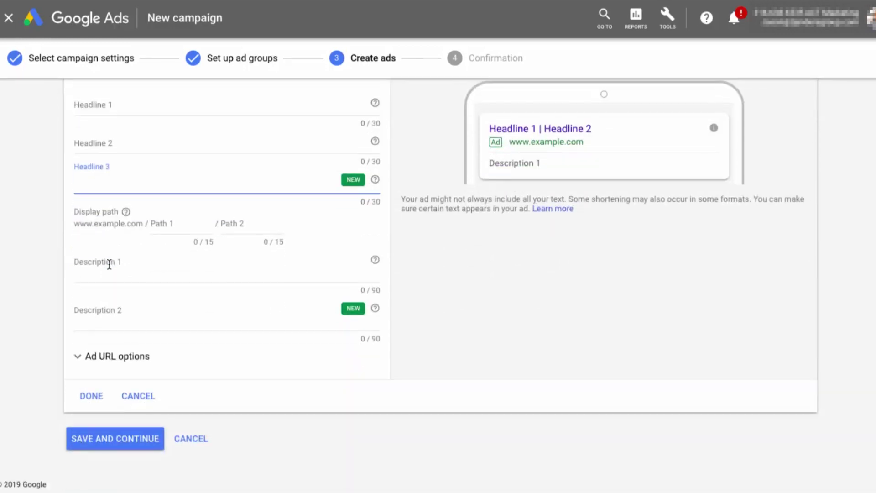
left_click(201, 223)
left_click(235, 227)
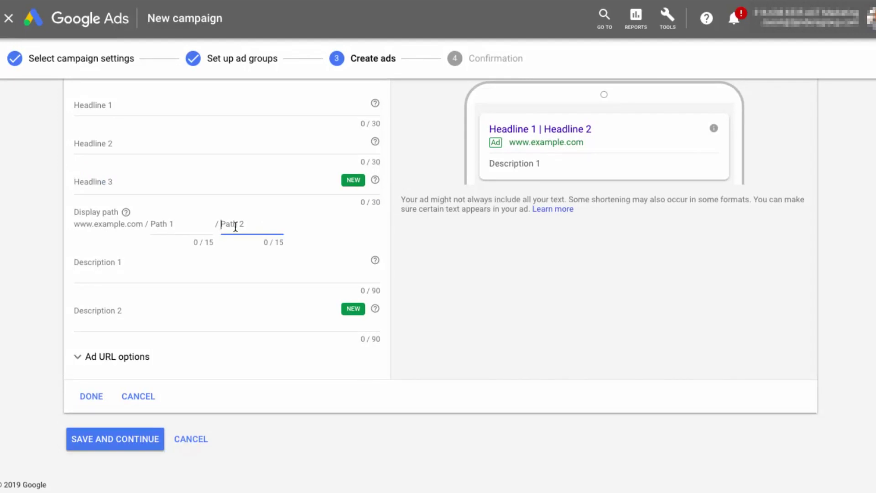
left_click(130, 264)
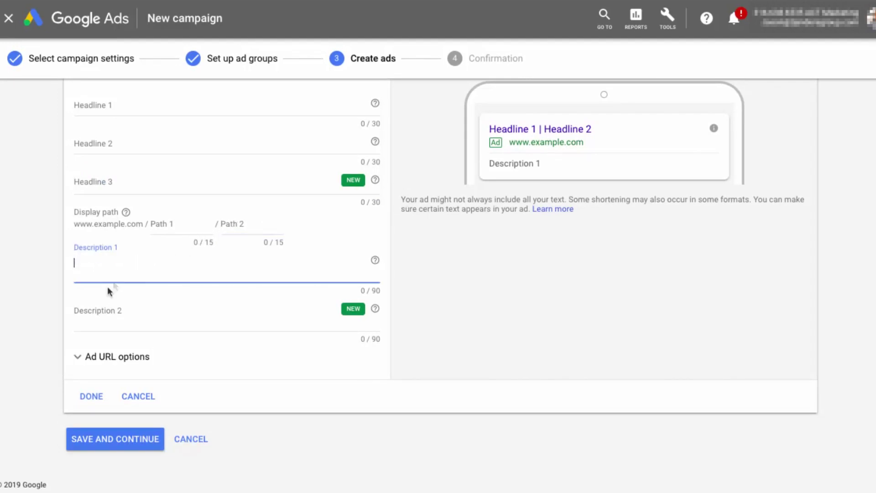
left_click(98, 312)
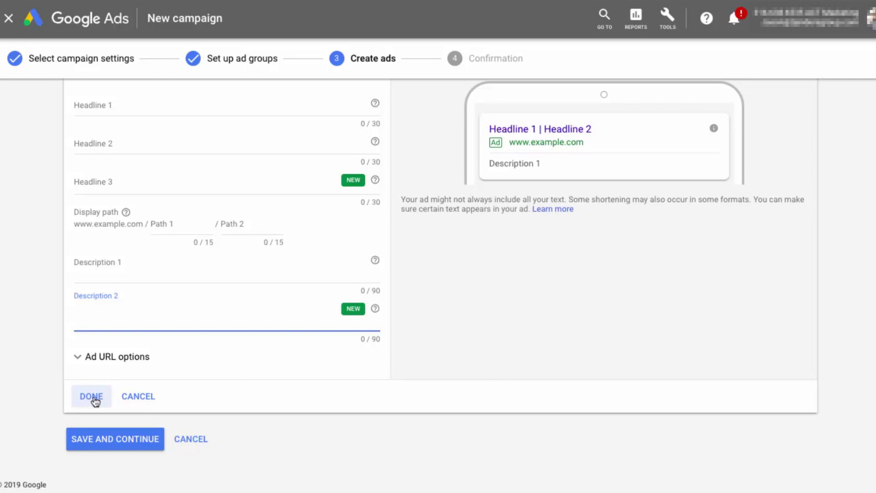
- Save the campaign without filling in an ad and continue from the confirmation summary to the campaign
left_click(133, 441)
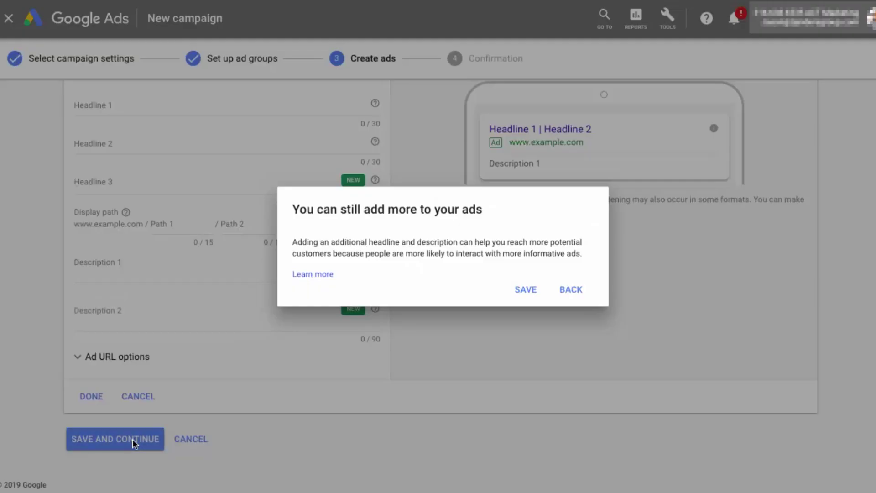
left_click(534, 291)
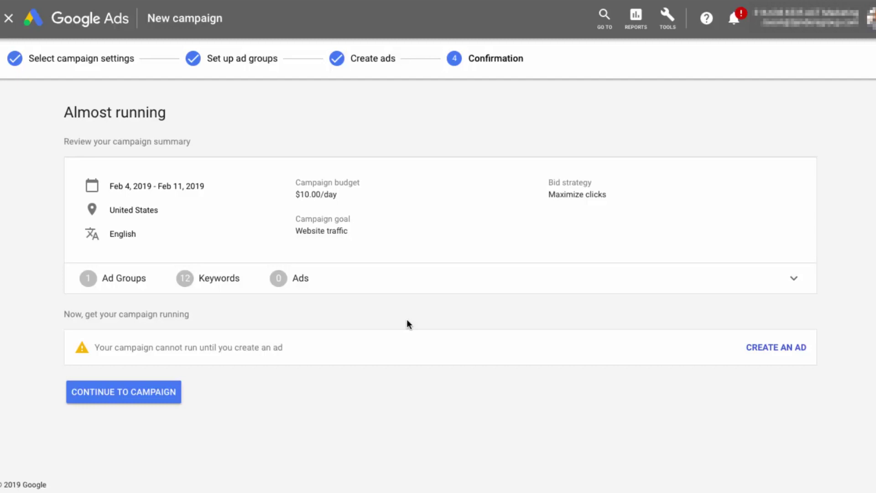
left_click(148, 396)
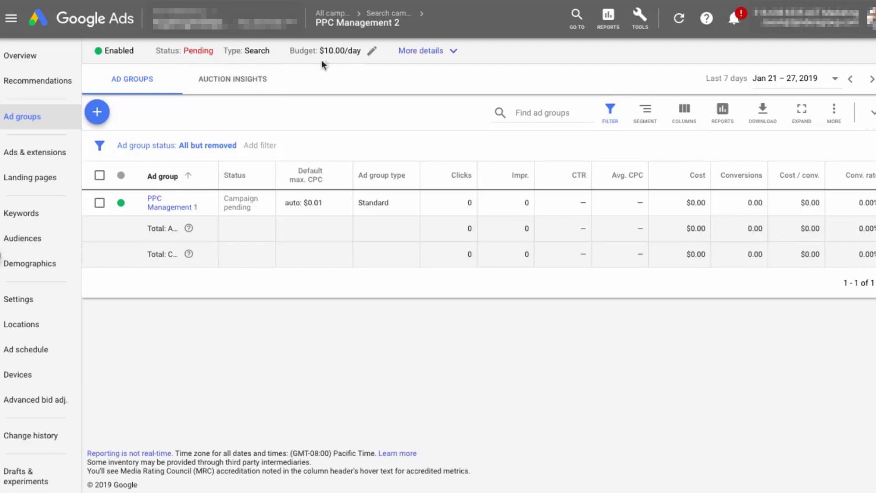
- Open the PPC Management 1 ad group and review its search keywords and search terms
left_click(169, 207)
scroll(303, 333, "down", 5)
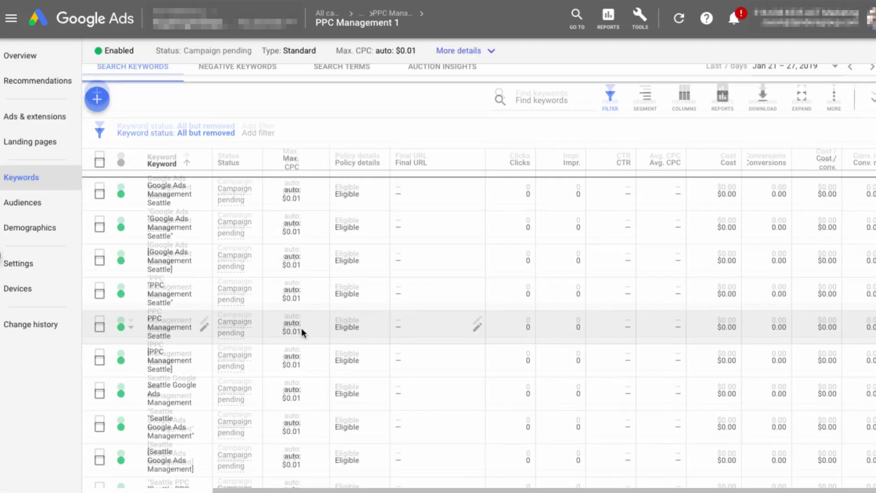
scroll(303, 332, "up", 5)
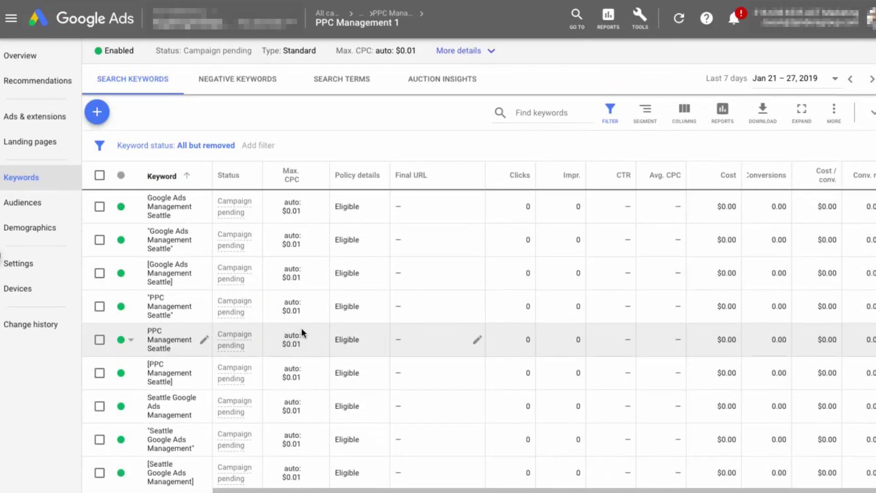
scroll(436, 252, "down", 5)
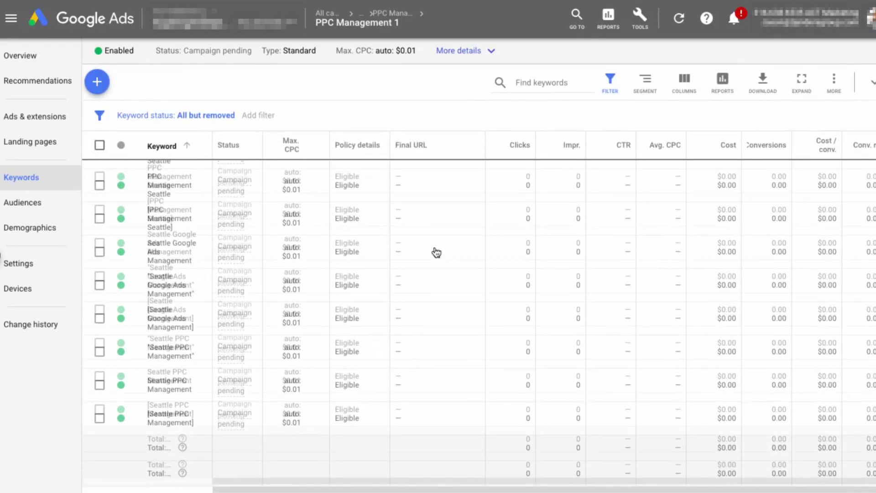
scroll(437, 252, "up", 5)
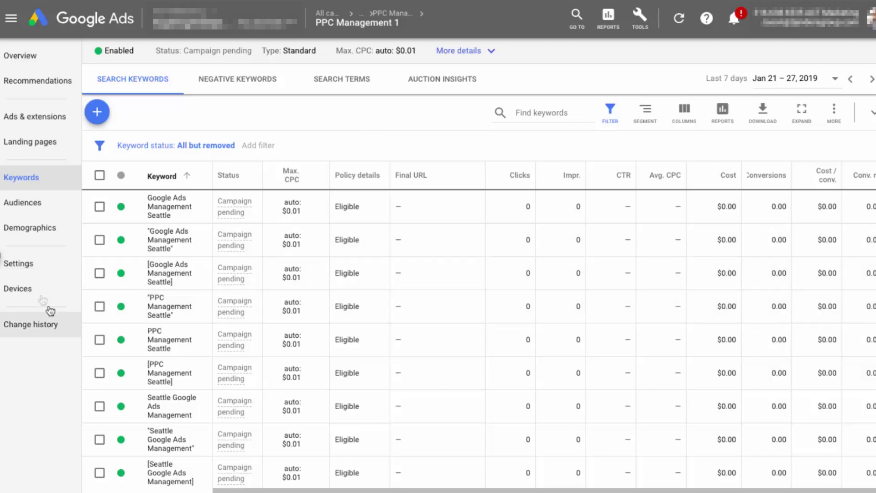
left_click(349, 84)
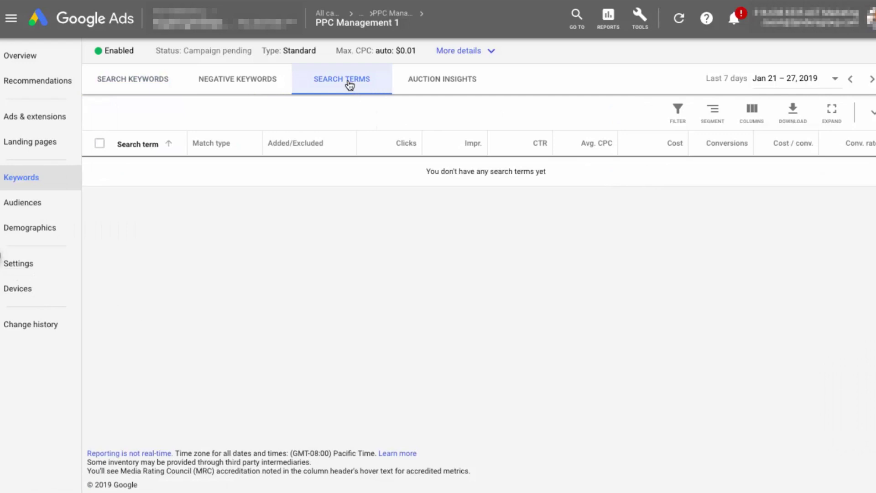